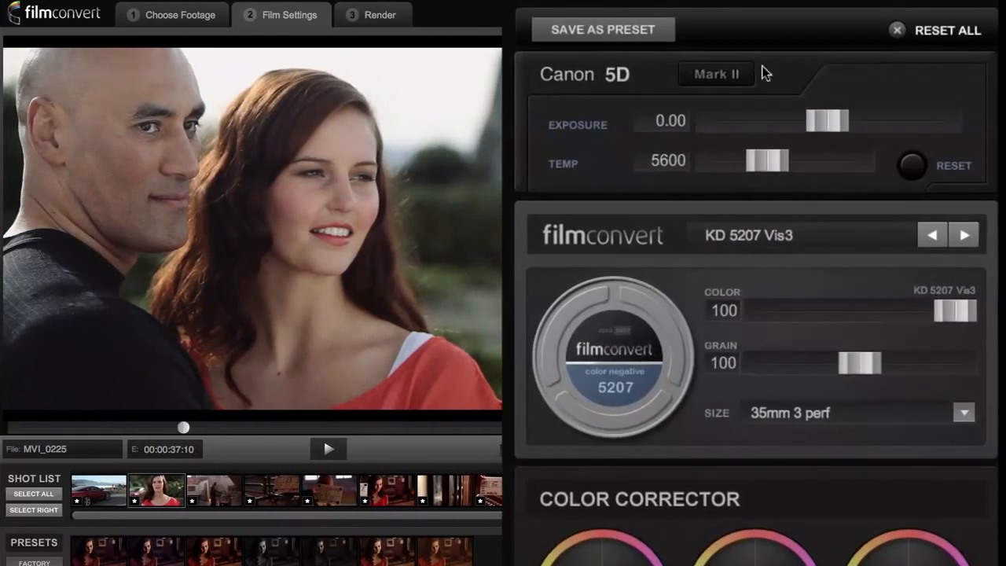
# Step: Try an exposure of -0.17 and a temperature of 7534 on the shot, and reset the camera settings
pyautogui.moveTo(826, 122)
pyautogui.mouseDown()
pyautogui.moveTo(776, 124)
pyautogui.moveTo(860, 124)
pyautogui.moveTo(821, 128)
pyautogui.mouseUp()
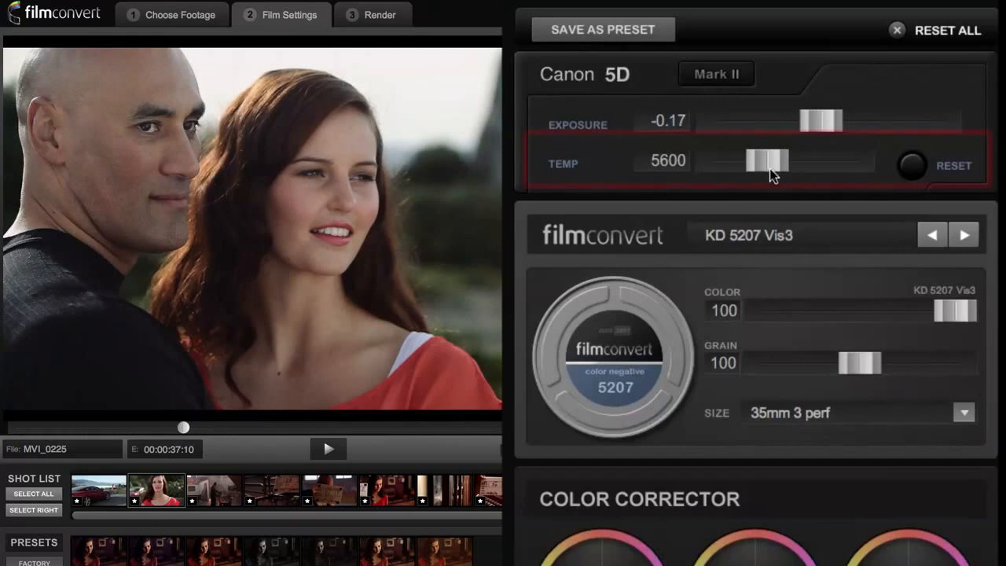
pyautogui.moveTo(770, 169)
pyautogui.mouseDown()
pyautogui.moveTo(809, 157)
pyautogui.moveTo(742, 155)
pyautogui.moveTo(793, 161)
pyautogui.mouseUp()
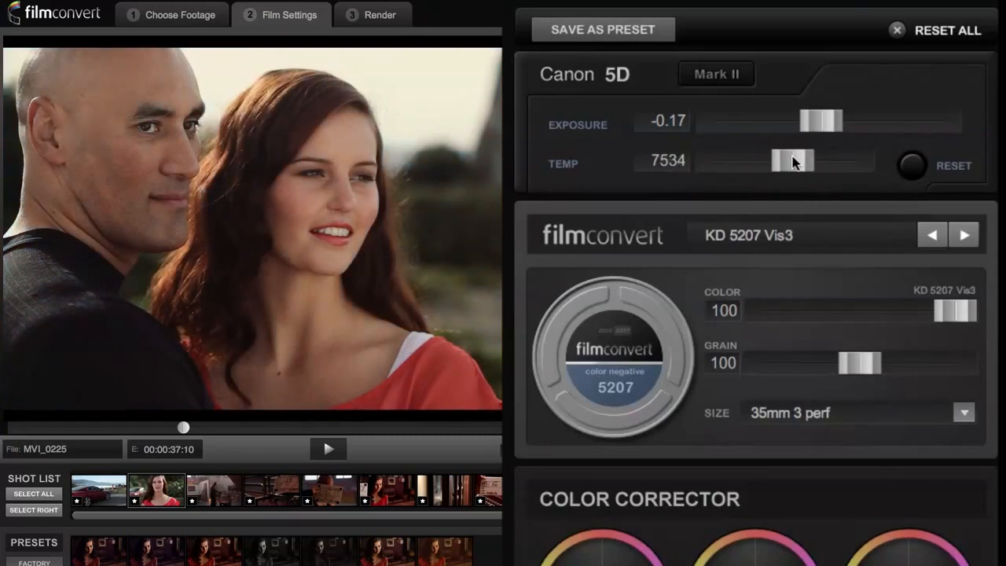
pyautogui.click(914, 166)
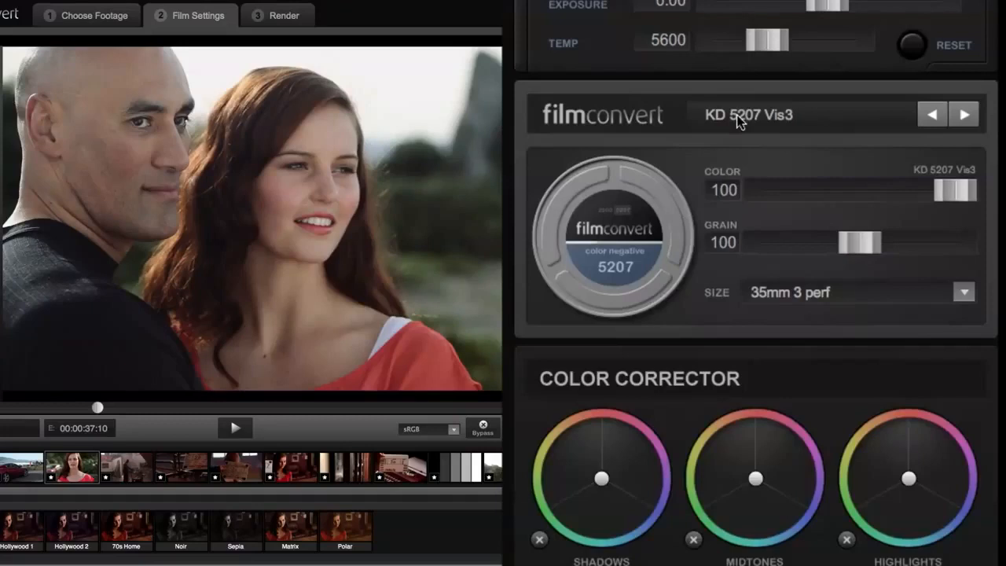
# Step: Compare the shot without and with the film conversion by bypassing the effects and restoring them
pyautogui.click(491, 437)
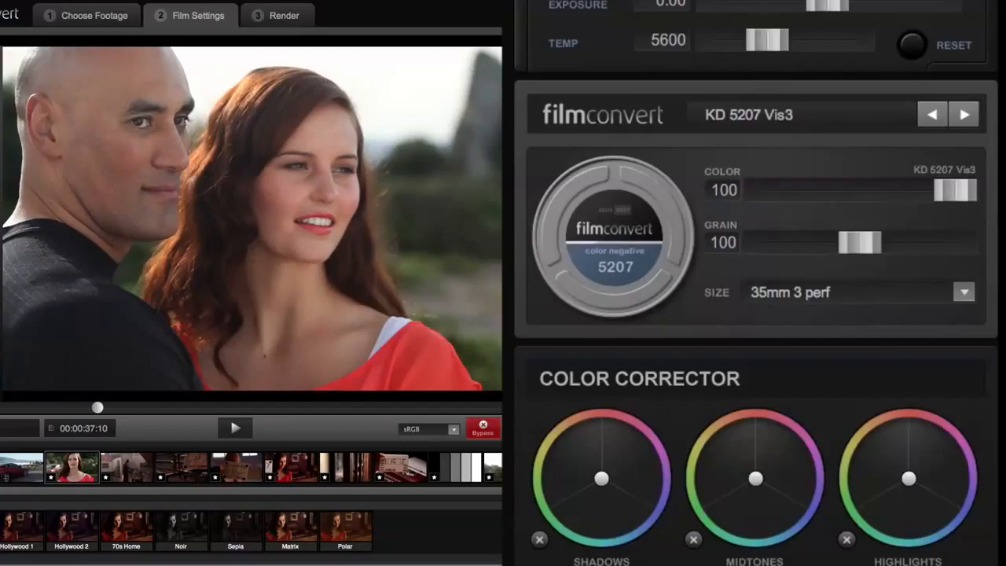
pyautogui.click(483, 425)
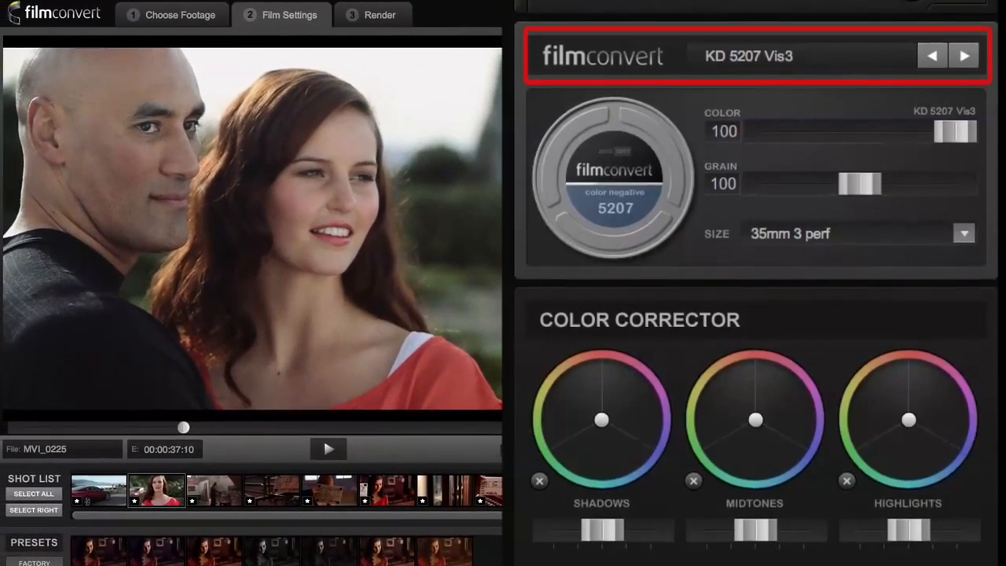
# Step: Try the FJ Velv 100, FJ Neo, KD P400 Ptra and Plrd 600 film stocks on the shot
pyautogui.click(786, 56)
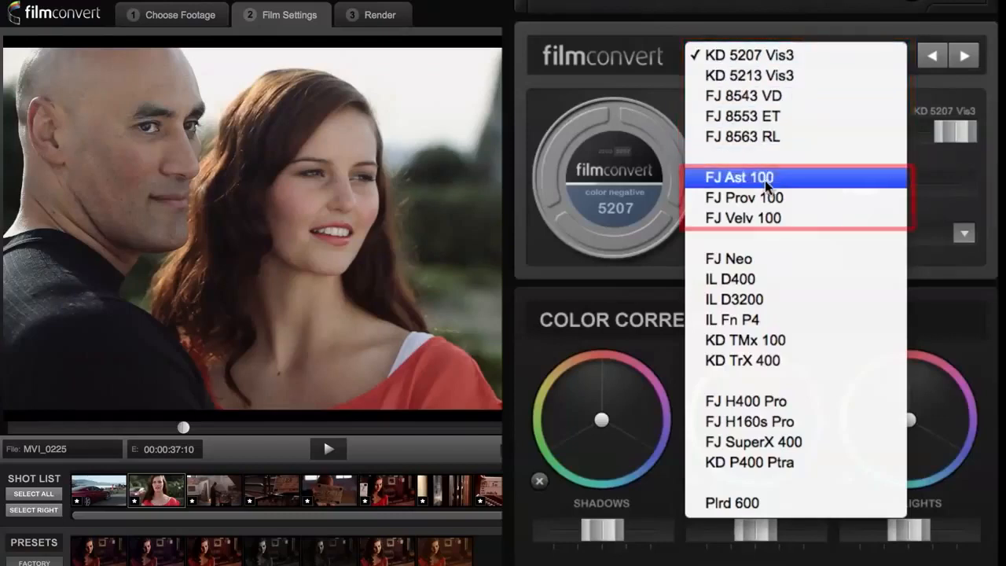
pyautogui.click(751, 218)
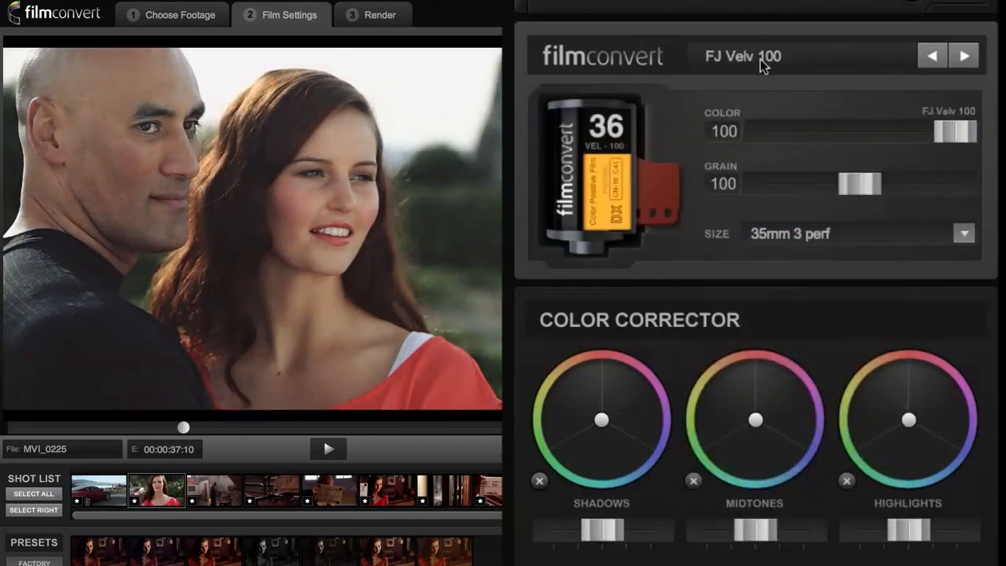
pyautogui.click(760, 59)
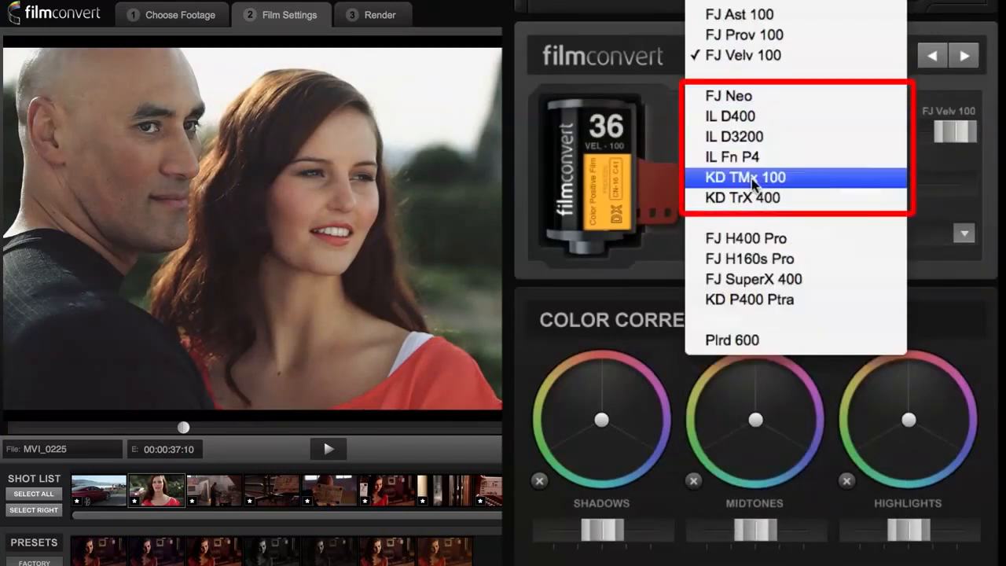
pyautogui.click(759, 95)
pyautogui.click(760, 57)
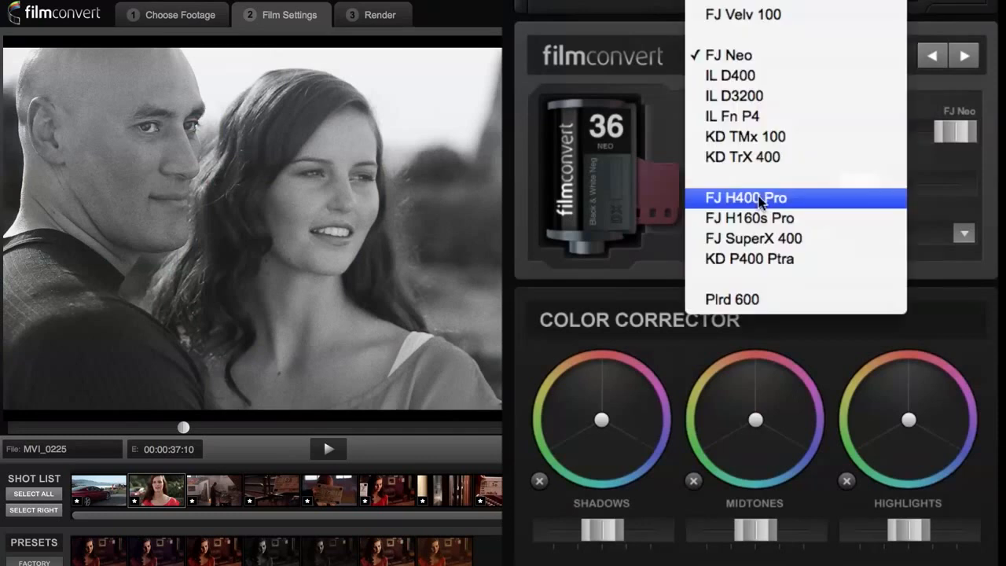
pyautogui.click(755, 253)
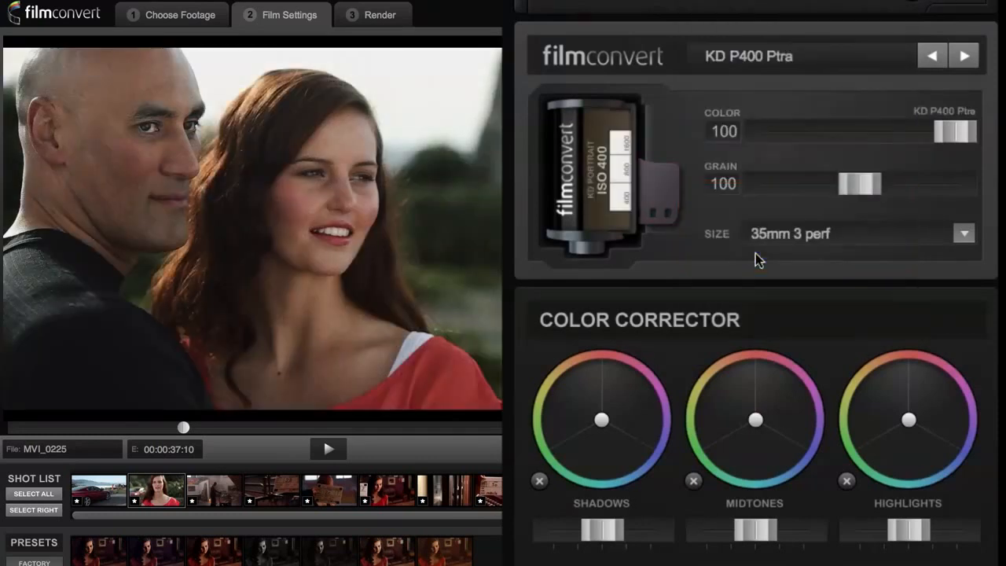
pyautogui.click(777, 70)
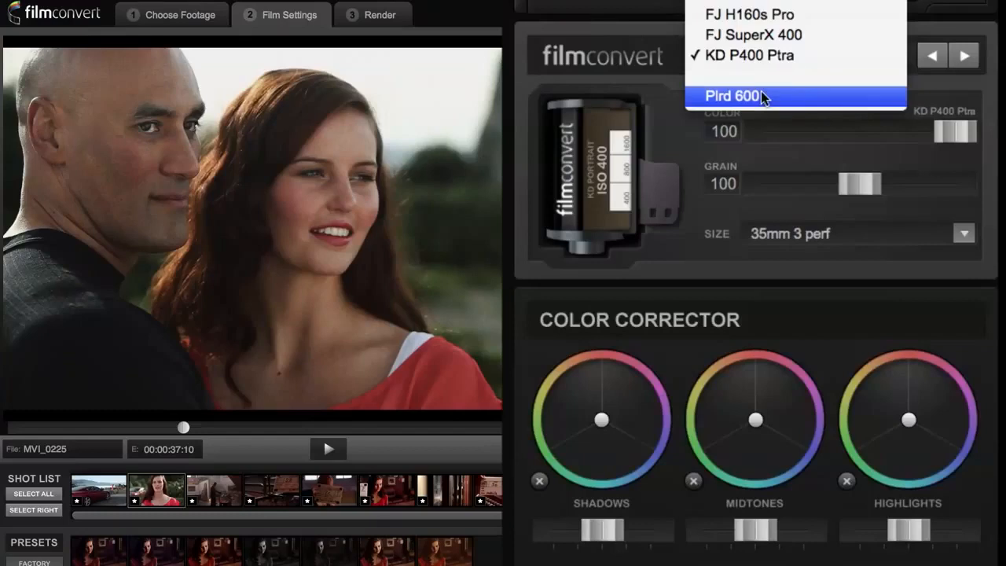
pyautogui.click(761, 95)
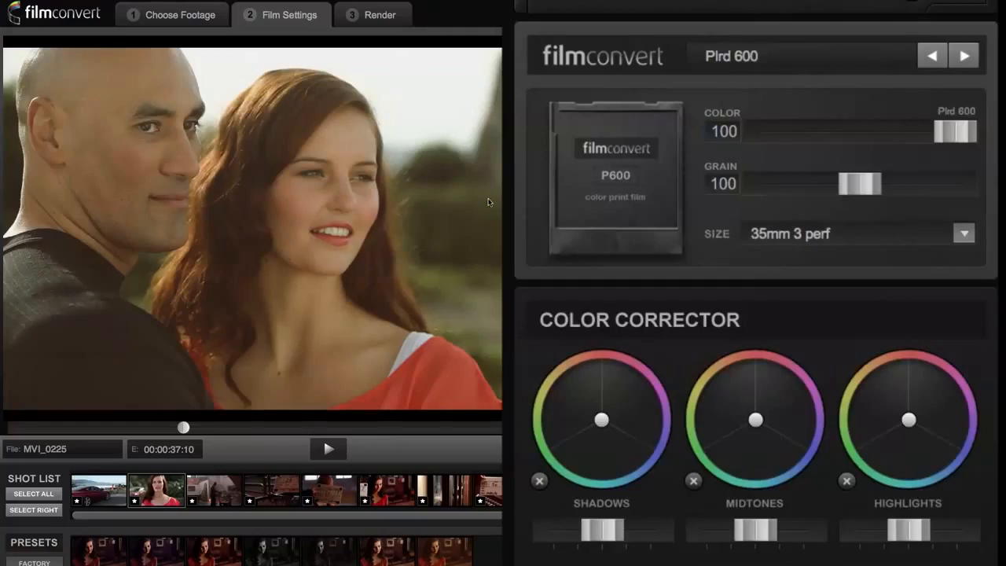
# Step: Step back and forth through the film stocks and settle on FJ 8543 VD
pyautogui.click(967, 57)
pyautogui.click(966, 56)
pyautogui.click(967, 57)
pyautogui.click(928, 56)
pyautogui.click(930, 55)
pyautogui.click(975, 58)
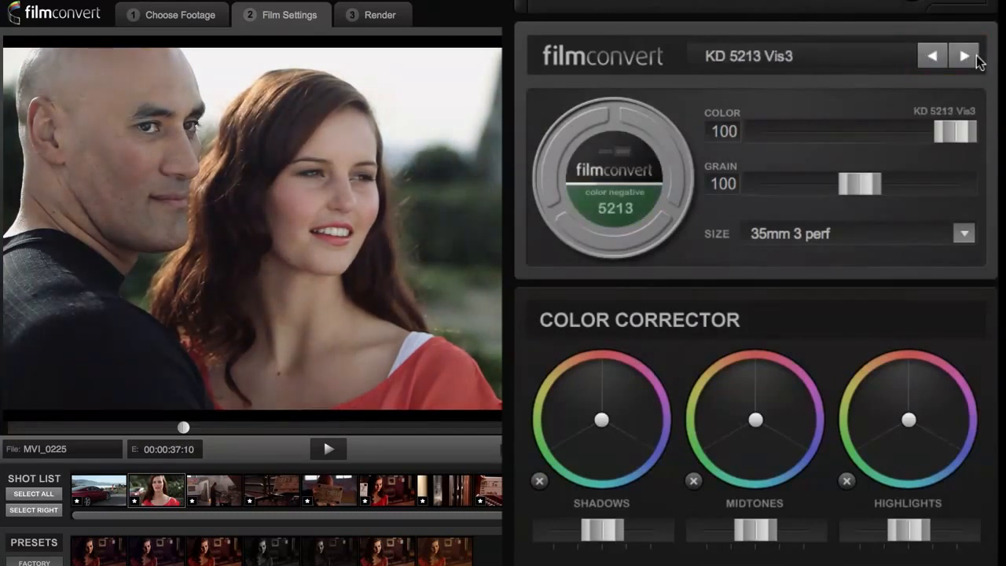
pyautogui.click(967, 58)
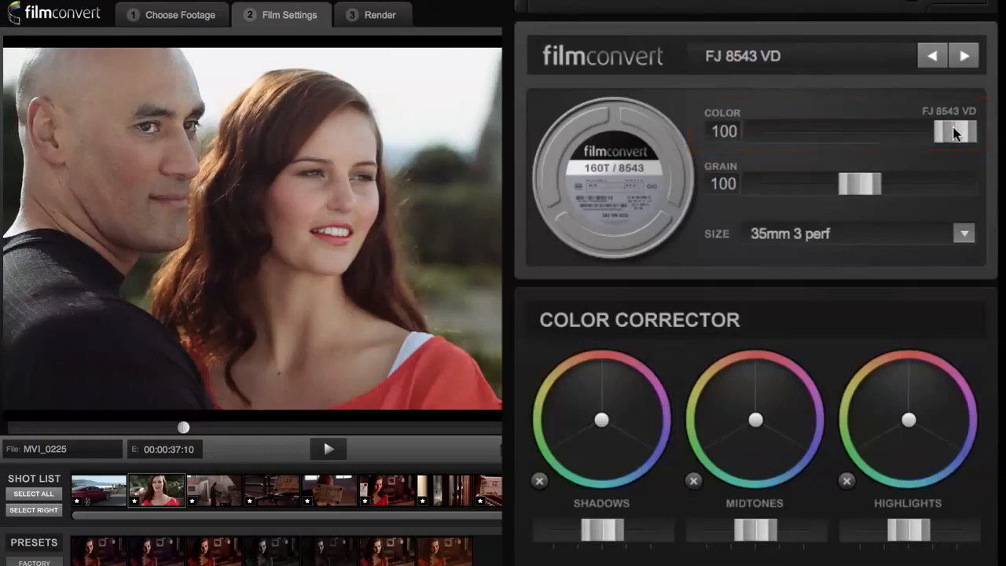
# Step: Try the film color strength at 0 and restore it to 100
pyautogui.moveTo(955, 134); pyautogui.dragTo(699, 134)
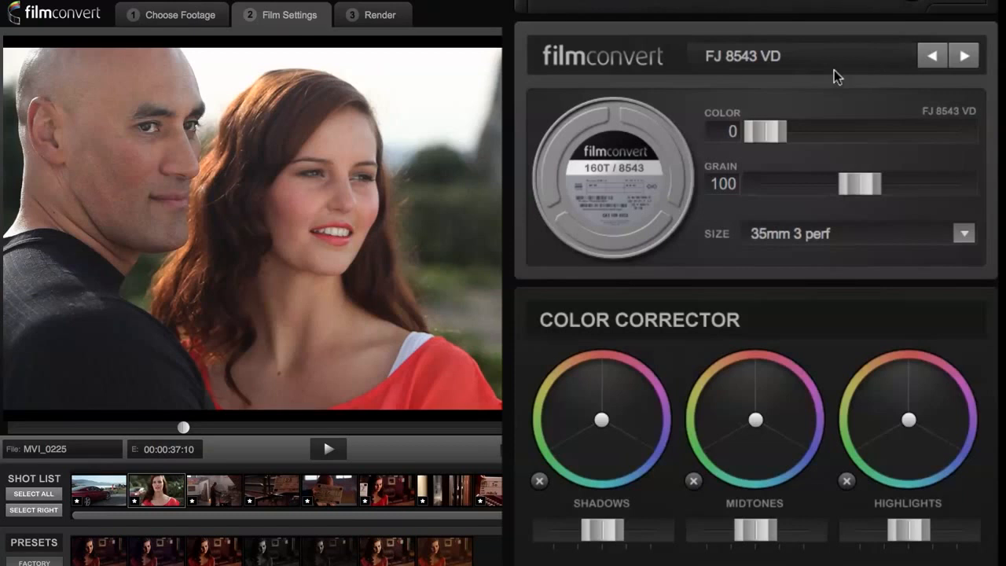
pyautogui.moveTo(757, 134); pyautogui.dragTo(955, 132)
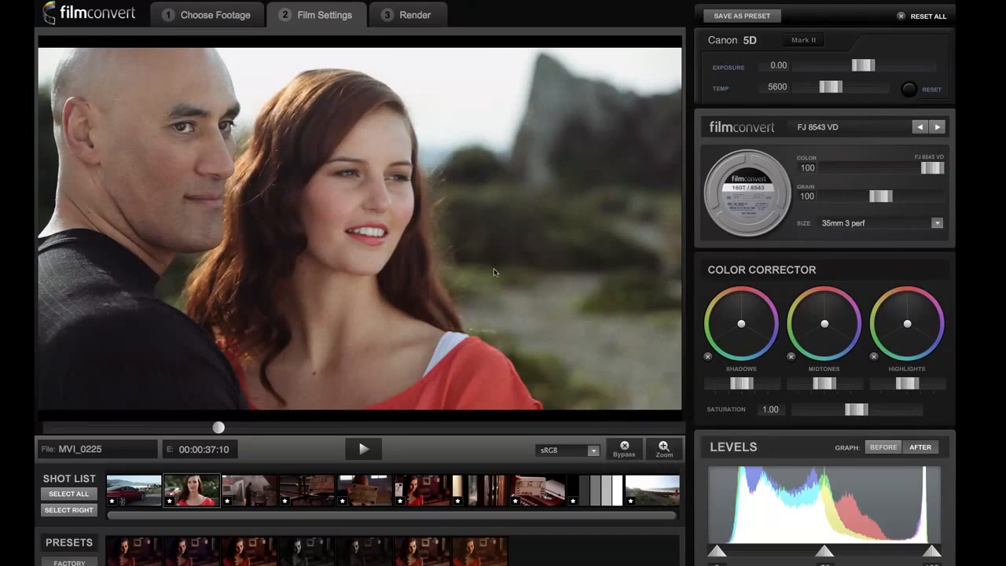
# Step: Zoom the preview in on the two faces and try the film grain at 0 and 81
pyautogui.click(664, 450)
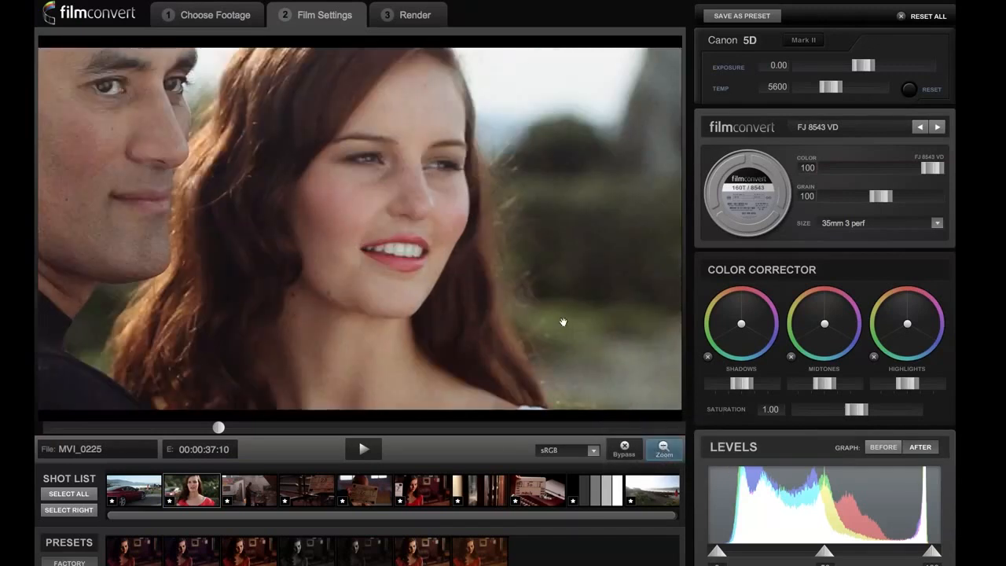
pyautogui.moveTo(388, 206); pyautogui.dragTo(567, 276)
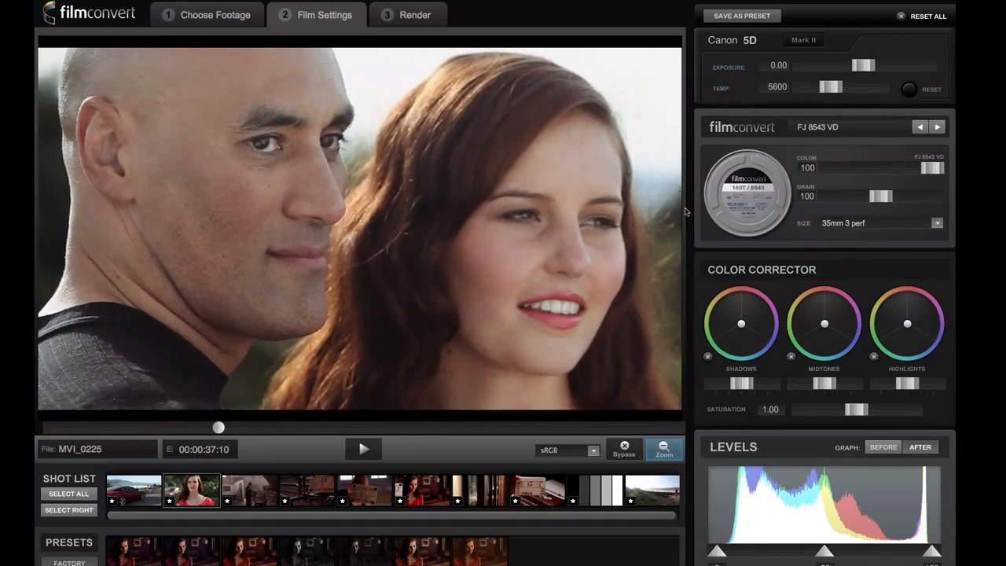
pyautogui.moveTo(879, 199); pyautogui.dragTo(791, 198)
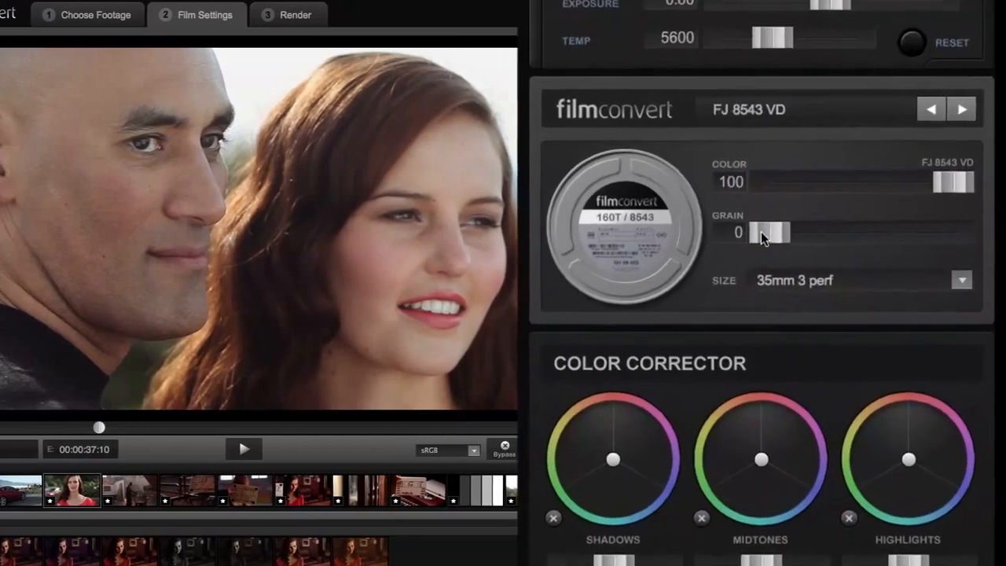
pyautogui.moveTo(829, 197); pyautogui.dragTo(839, 198)
pyautogui.moveTo(783, 243); pyautogui.dragTo(841, 235)
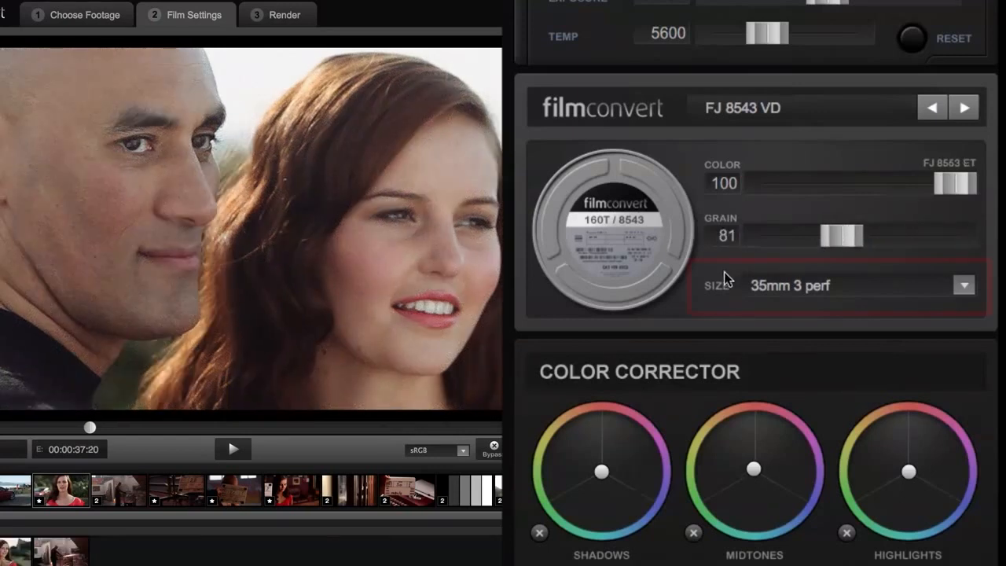
# Step: Try the 35mm full frame, Super 16 and 8mm film sizes to compare the grain on the faces
pyautogui.click(860, 285)
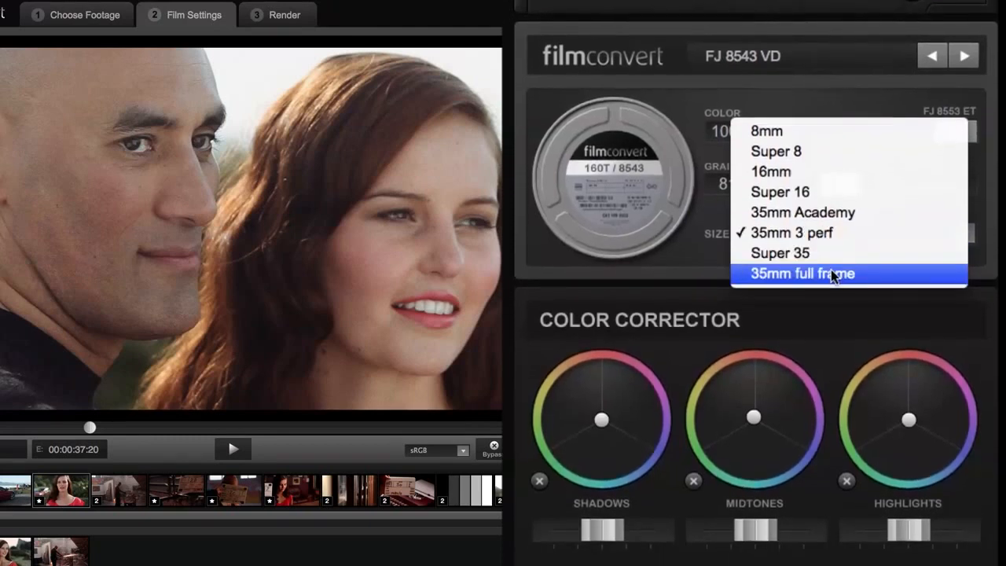
pyautogui.click(830, 272)
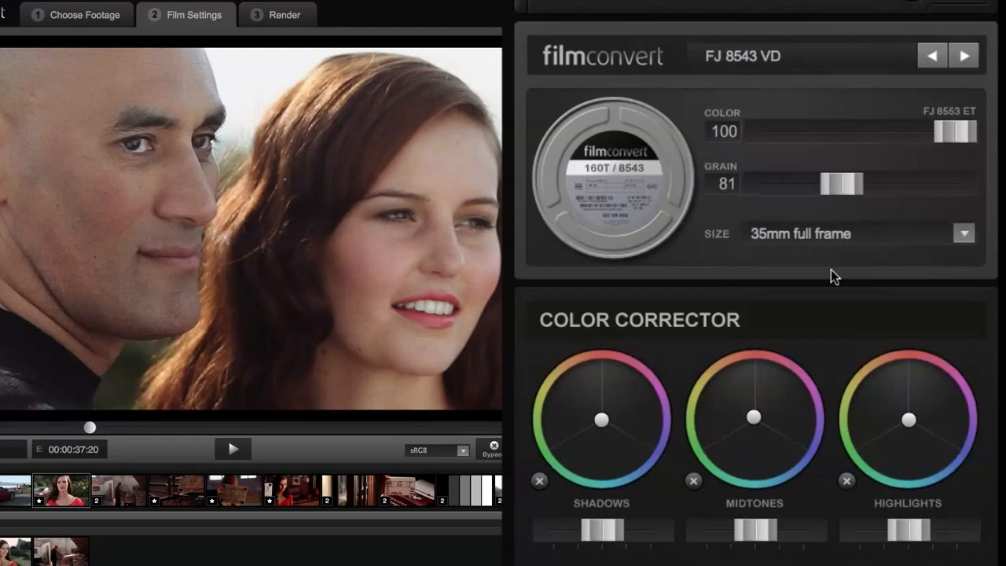
pyautogui.click(835, 232)
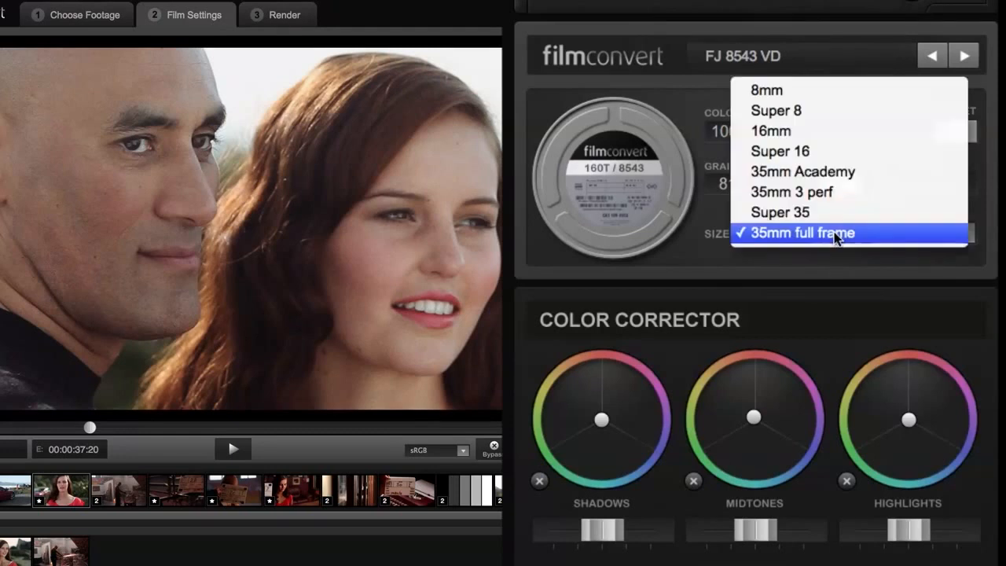
pyautogui.click(835, 153)
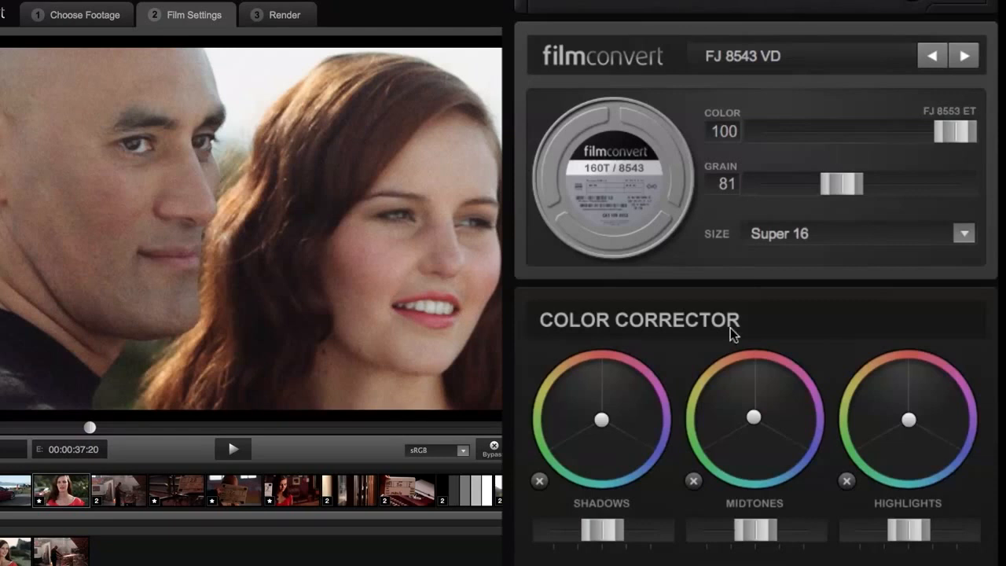
pyautogui.click(823, 235)
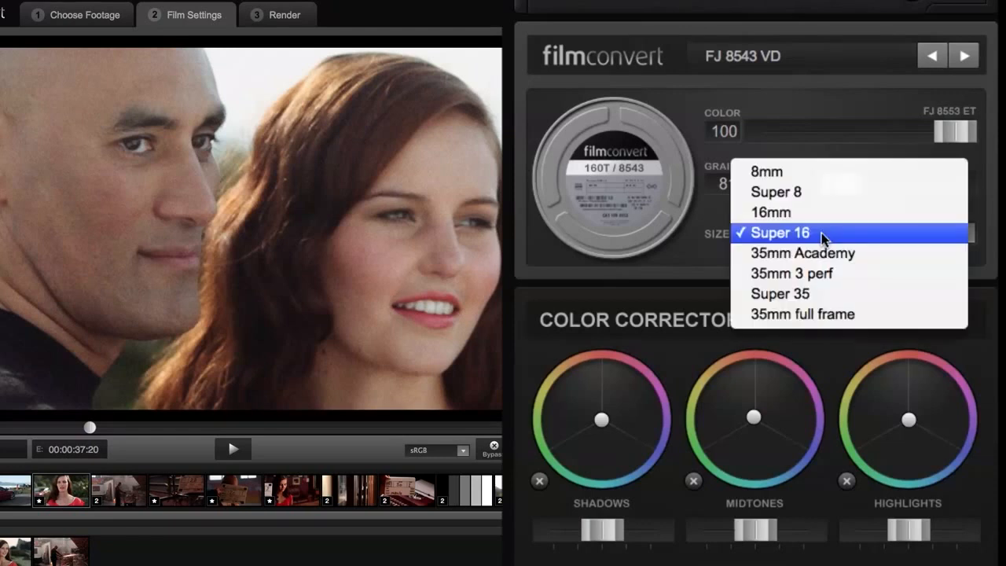
pyautogui.click(821, 169)
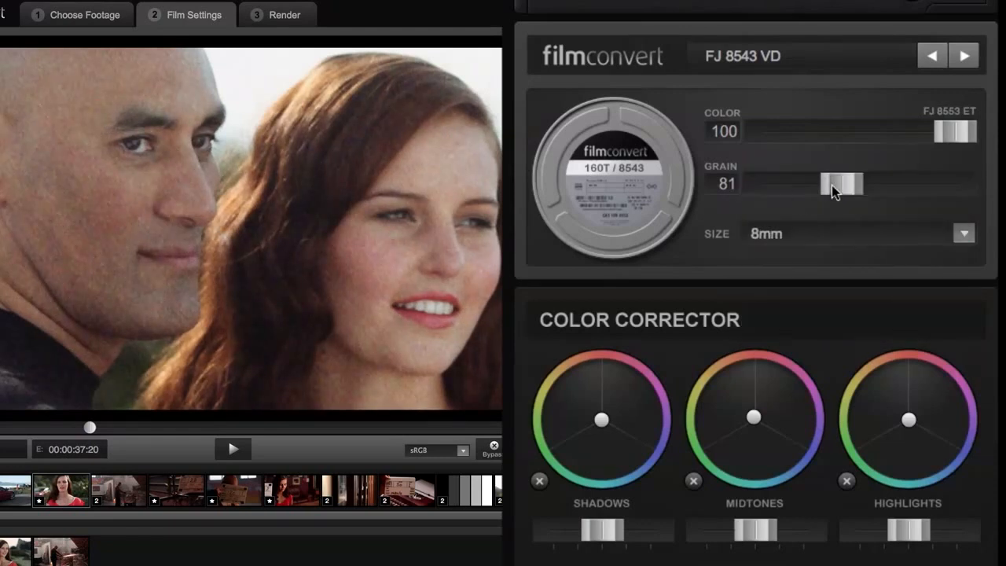
pyautogui.moveTo(832, 185)
pyautogui.mouseDown()
pyautogui.moveTo(803, 187)
pyautogui.moveTo(835, 191)
pyautogui.moveTo(825, 191)
pyautogui.mouseUp()
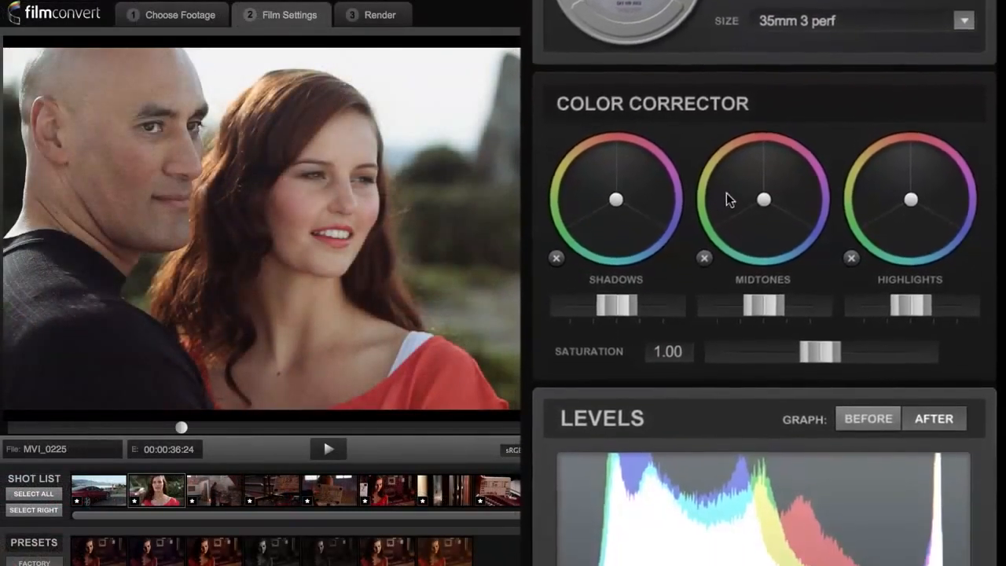
# Step: Try adjusting the midtones' color balance and level, and reset the midtones
pyautogui.moveTo(768, 155)
pyautogui.mouseDown()
pyautogui.moveTo(751, 135)
pyautogui.moveTo(731, 132)
pyautogui.moveTo(726, 116)
pyautogui.moveTo(736, 139)
pyautogui.moveTo(762, 139)
pyautogui.moveTo(780, 125)
pyautogui.moveTo(768, 106)
pyautogui.moveTo(749, 113)
pyautogui.moveTo(761, 131)
pyautogui.moveTo(775, 126)
pyautogui.moveTo(767, 121)
pyautogui.mouseUp()
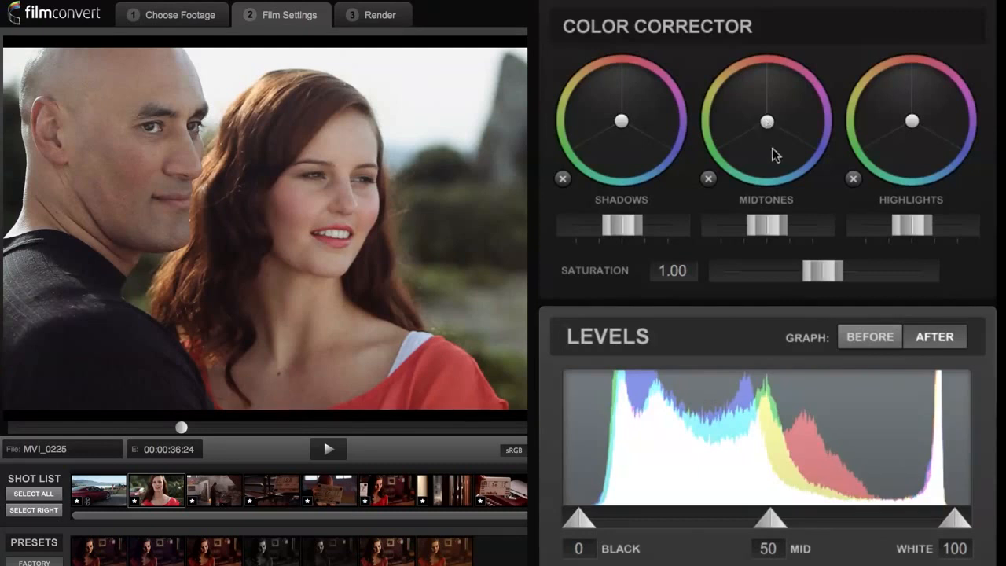
pyautogui.moveTo(771, 221)
pyautogui.mouseDown()
pyautogui.moveTo(792, 221)
pyautogui.moveTo(753, 222)
pyautogui.moveTo(759, 215)
pyautogui.mouseUp()
pyautogui.click(708, 180)
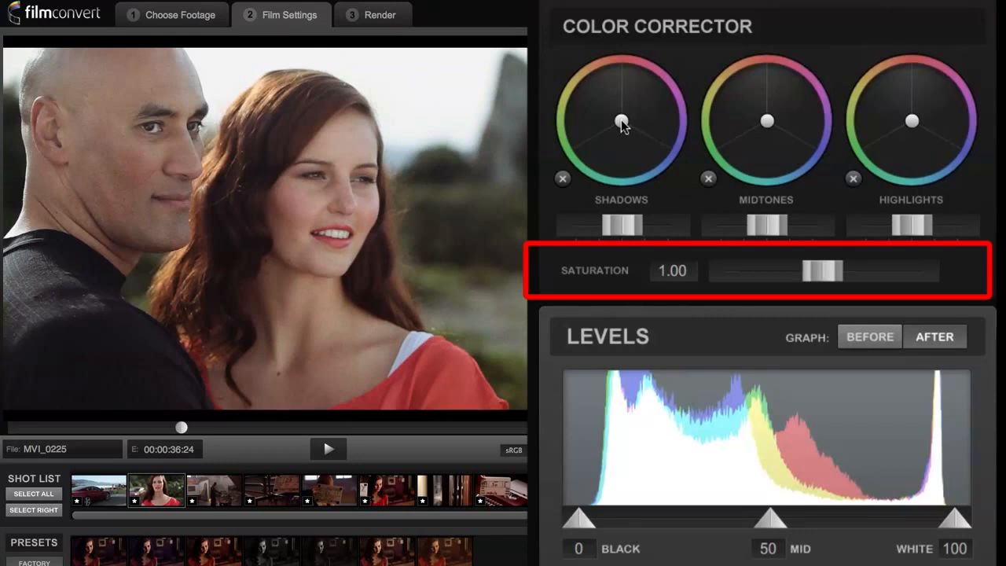
# Step: Shift the shadows toward blue-teal and the highlights toward orange, and lower the highlights level slightly
pyautogui.moveTo(622, 122); pyautogui.dragTo(631, 140)
pyautogui.moveTo(912, 121); pyautogui.dragTo(900, 100)
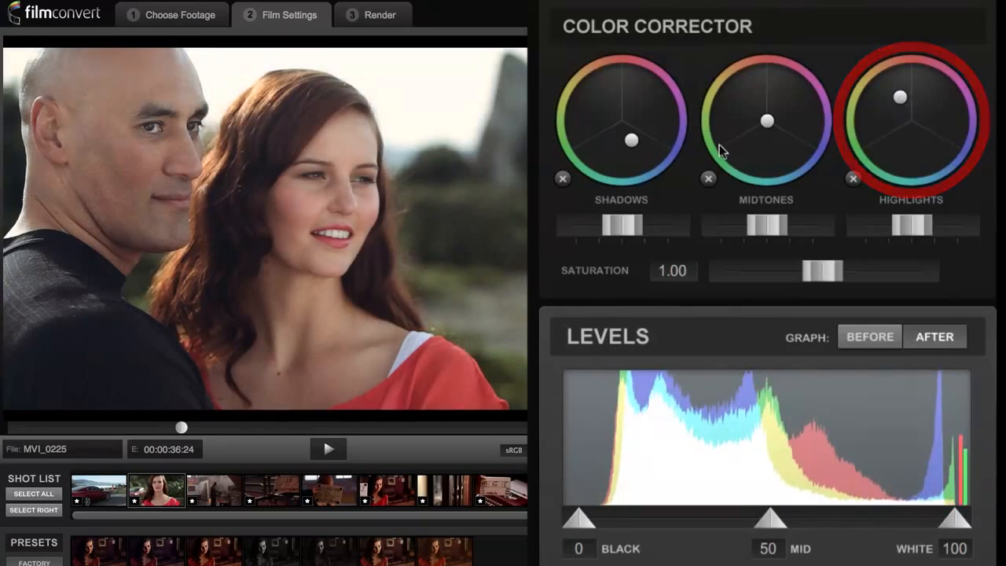
pyautogui.moveTo(632, 142); pyautogui.dragTo(628, 148)
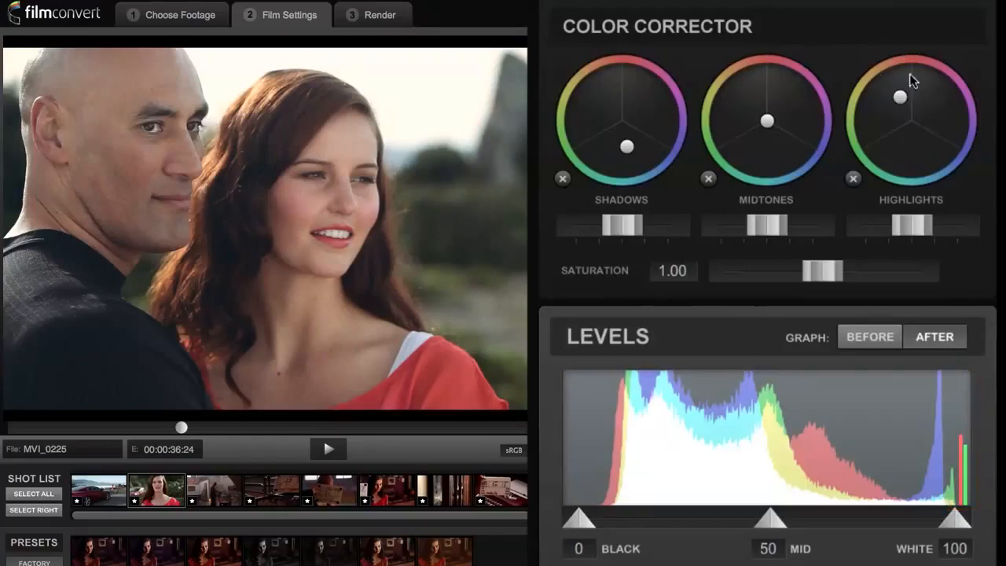
pyautogui.moveTo(909, 225); pyautogui.dragTo(899, 220)
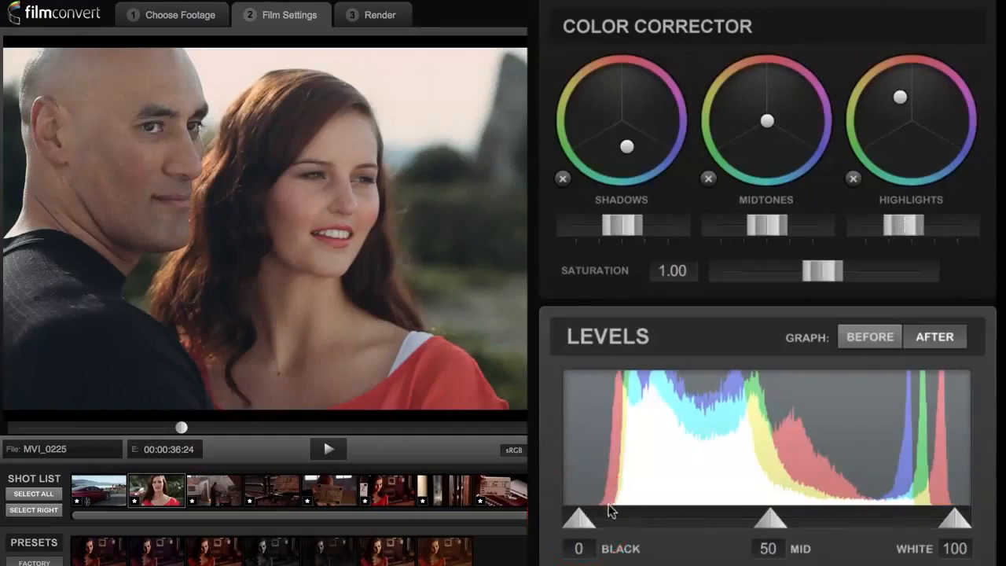
# Step: Raise the black level to 10 and pull the white and mid levels down slightly
pyautogui.moveTo(579, 520); pyautogui.dragTo(617, 526)
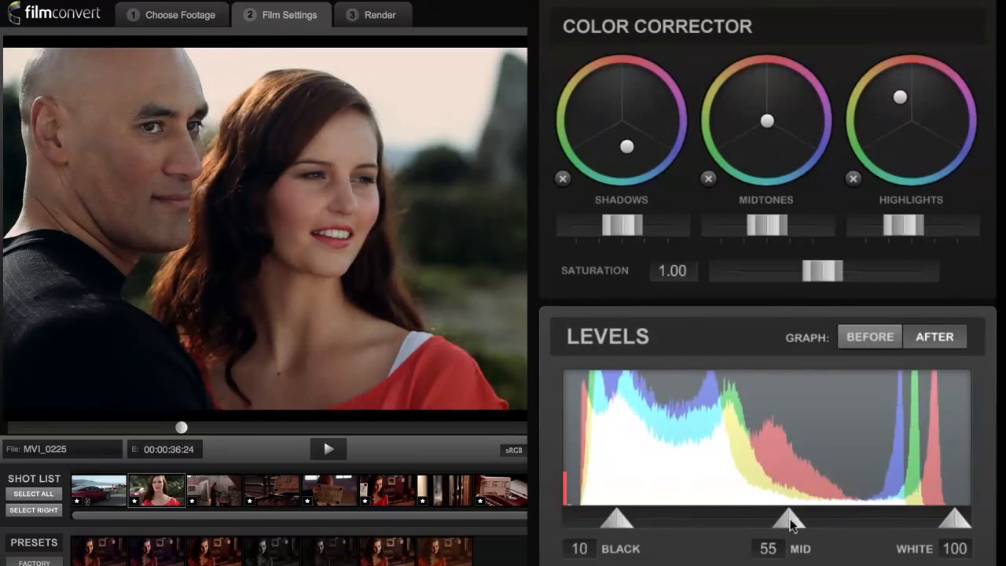
pyautogui.moveTo(948, 517); pyautogui.dragTo(936, 516)
pyautogui.moveTo(784, 520)
pyautogui.mouseDown()
pyautogui.moveTo(758, 520)
pyautogui.moveTo(770, 520)
pyautogui.mouseUp()
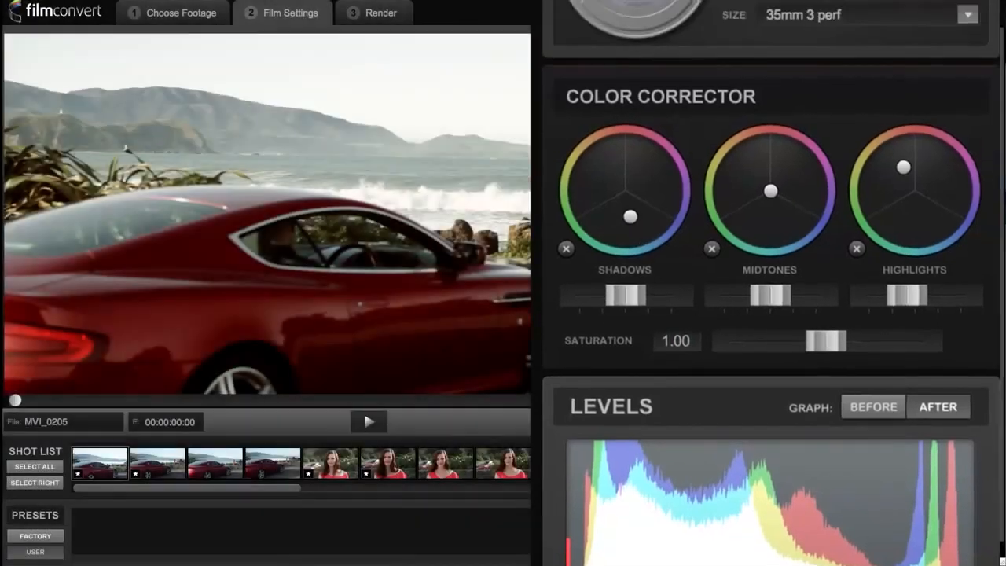
# Step: Save the current look as a user preset, and view the factory presets before returning to the user presets
pyautogui.scroll(10, 738, 202)
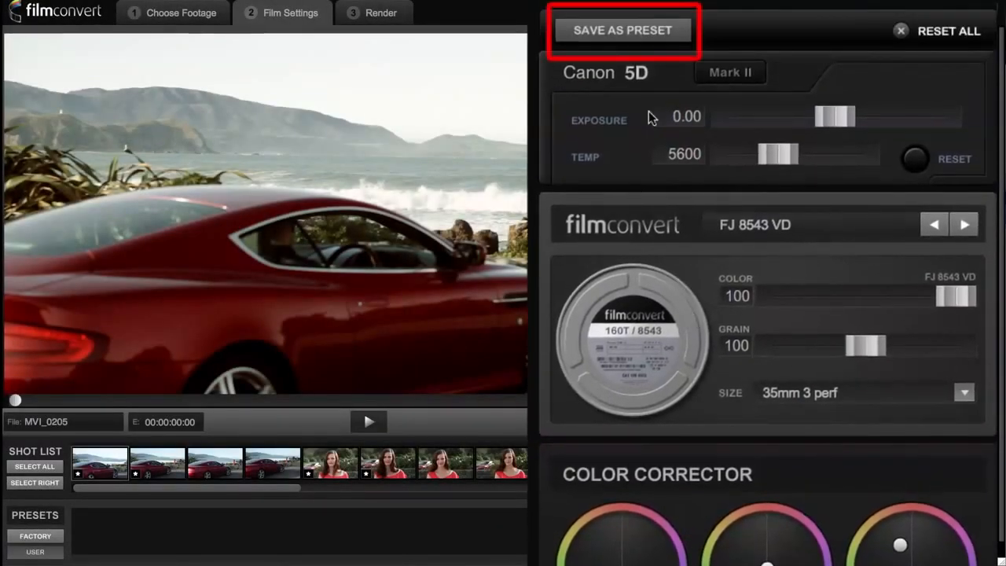
pyautogui.click(609, 31)
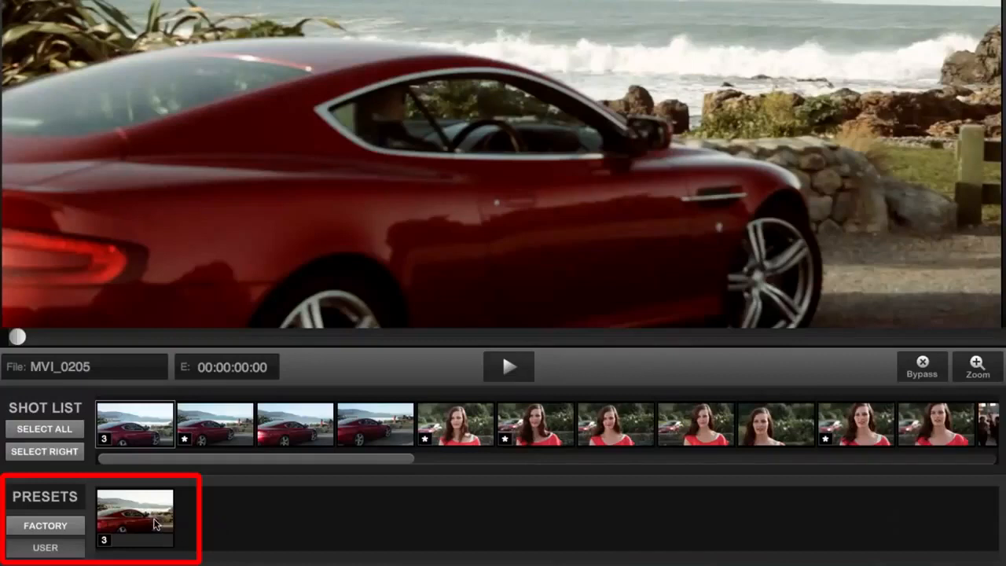
pyautogui.click(45, 525)
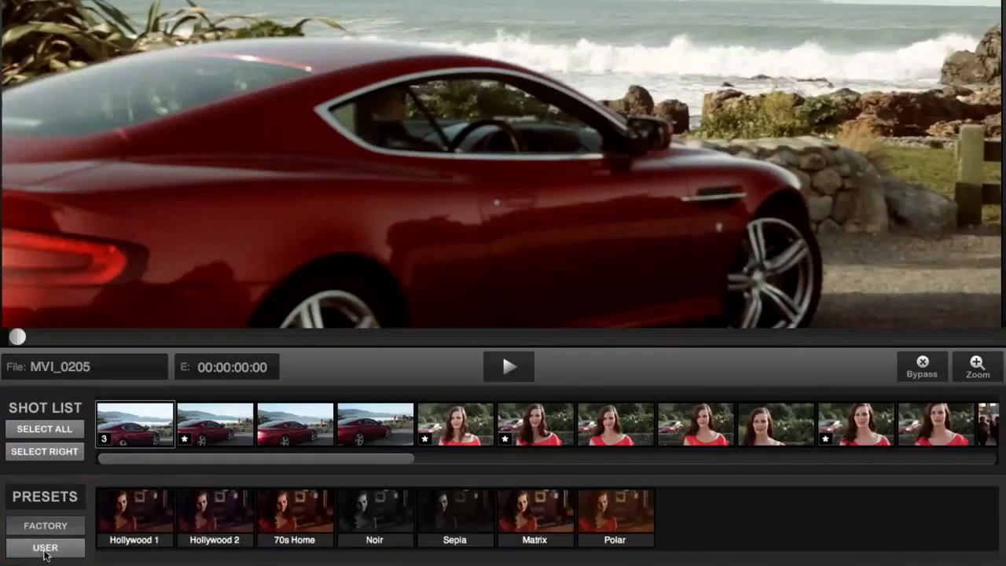
pyautogui.click(45, 554)
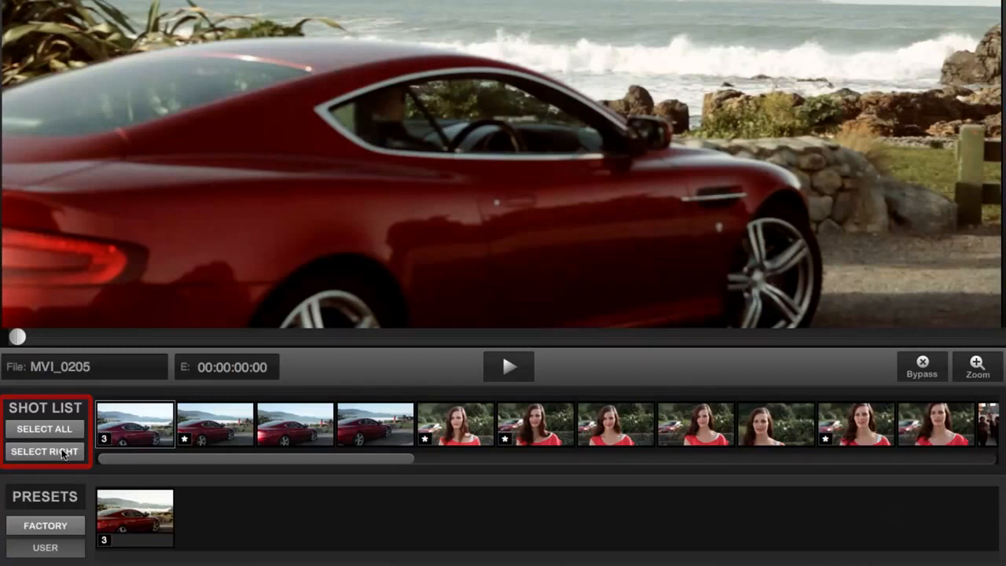
# Step: Apply the saved preset 3 to the first car shot and every shot after it, and check the result on other shots
pyautogui.click(45, 452)
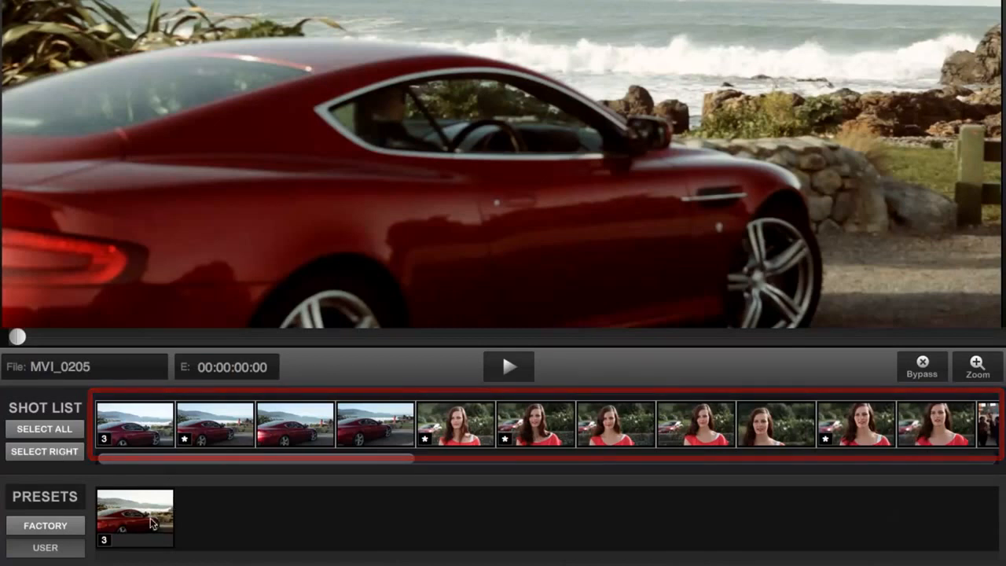
pyautogui.click(149, 519)
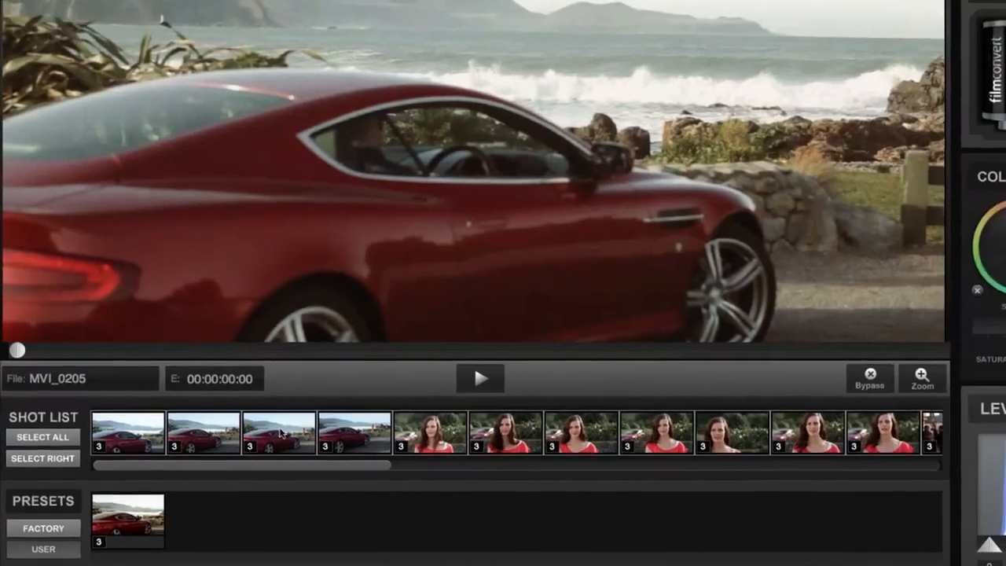
pyautogui.click(216, 424)
pyautogui.click(444, 425)
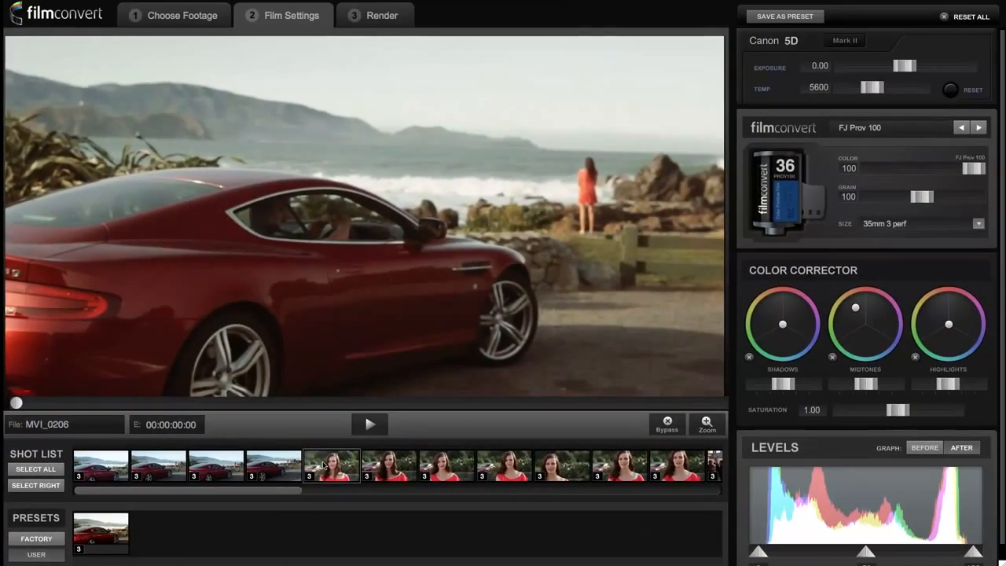
# Step: On the first shot of the woman in red, reset the midtones, shift them slightly toward blue, and save the look as another preset
pyautogui.click(324, 464)
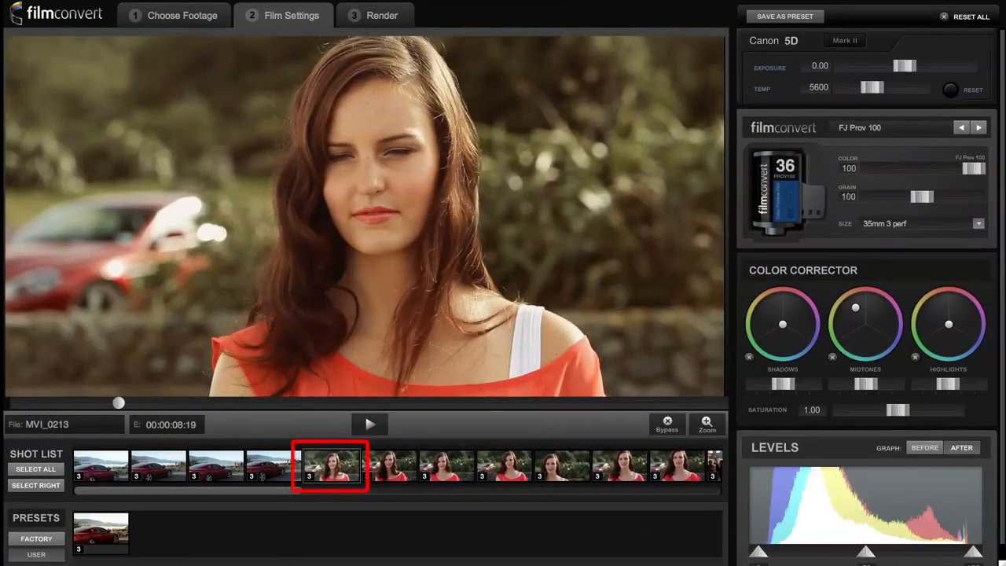
pyautogui.click(833, 356)
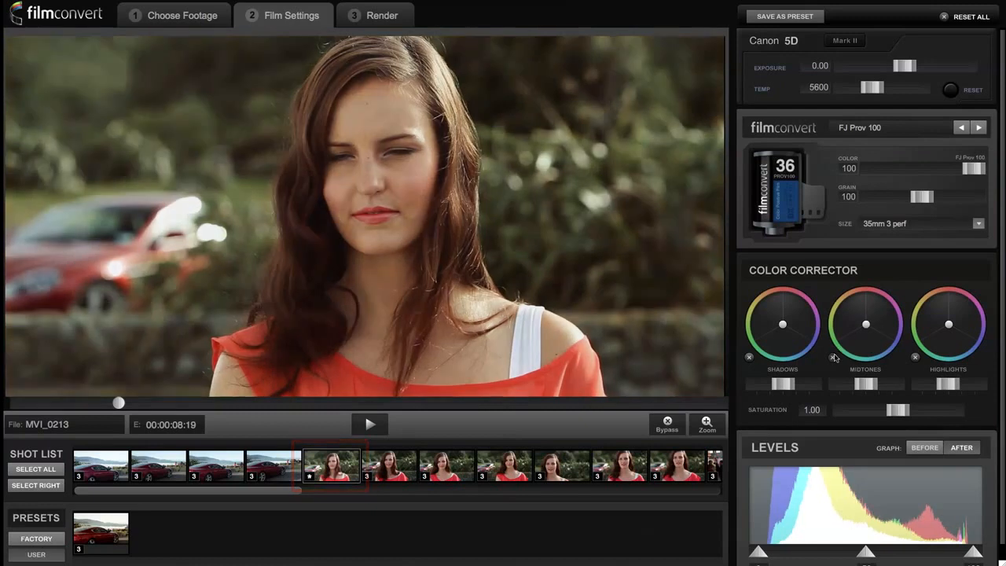
pyautogui.moveTo(867, 327); pyautogui.dragTo(876, 336)
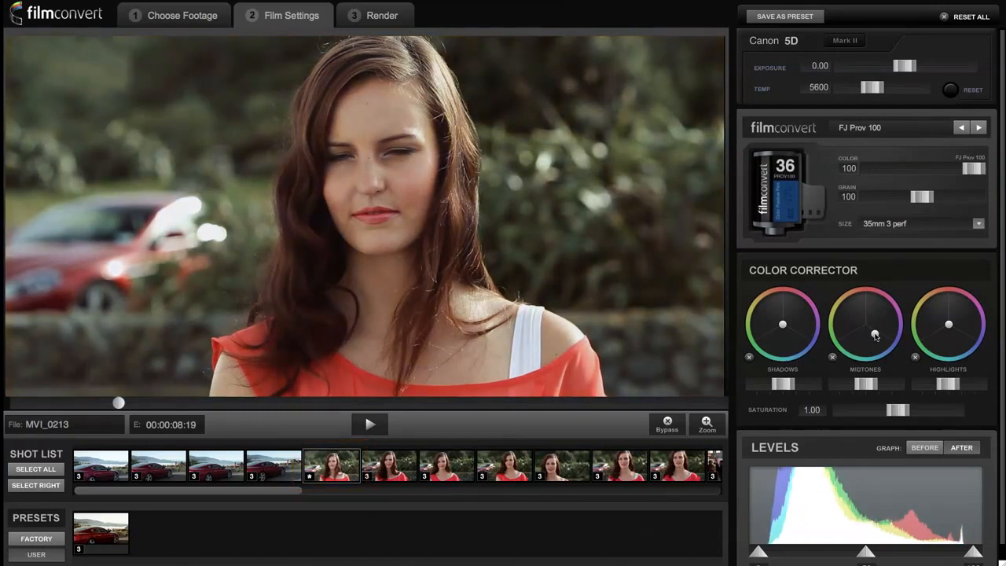
pyautogui.click(813, 16)
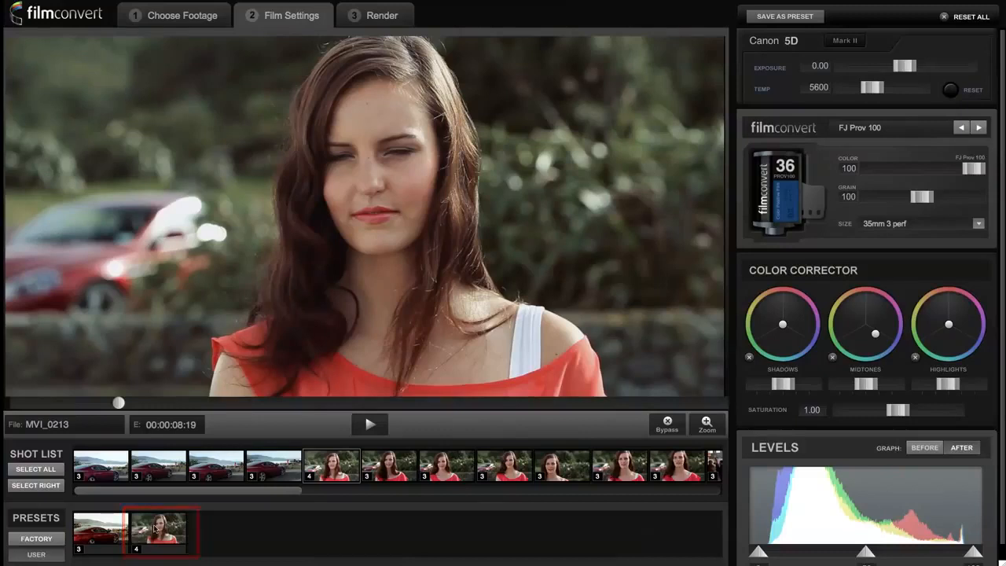
# Step: Extend preset 4 from the first woman shot to all the shots after it, and look through the shot list
pyautogui.click(40, 486)
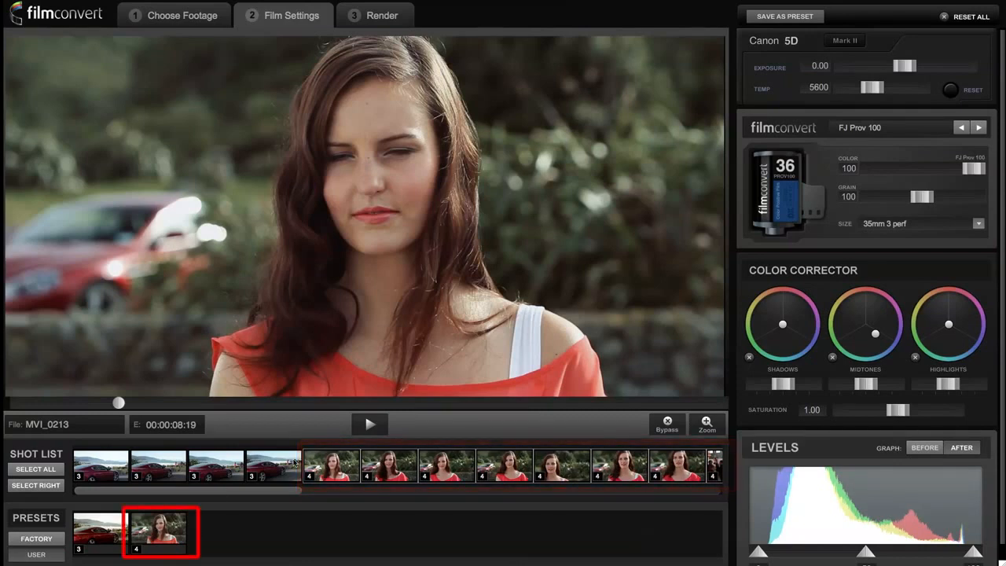
pyautogui.moveTo(273, 493); pyautogui.dragTo(363, 495)
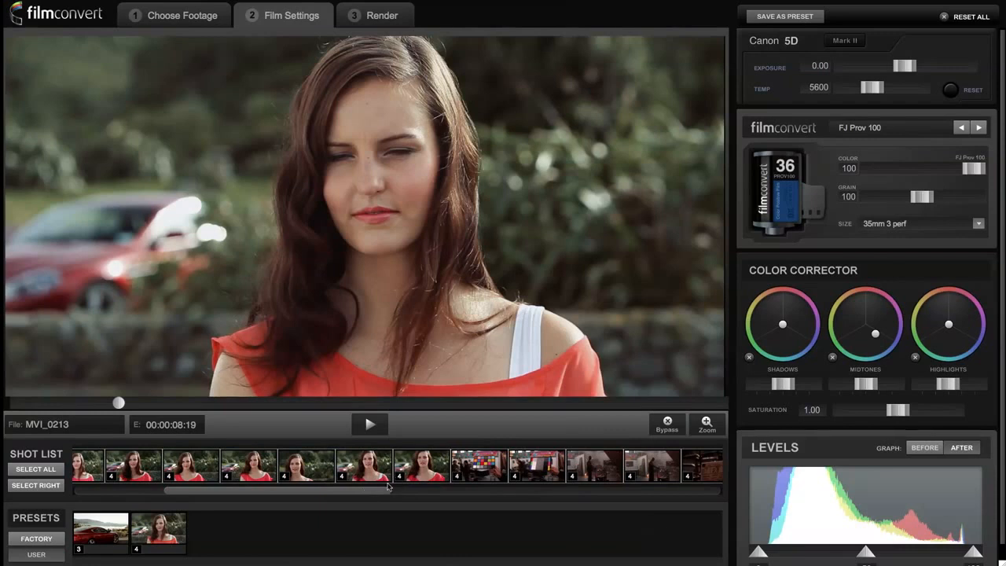
pyautogui.moveTo(358, 492); pyautogui.dragTo(240, 490)
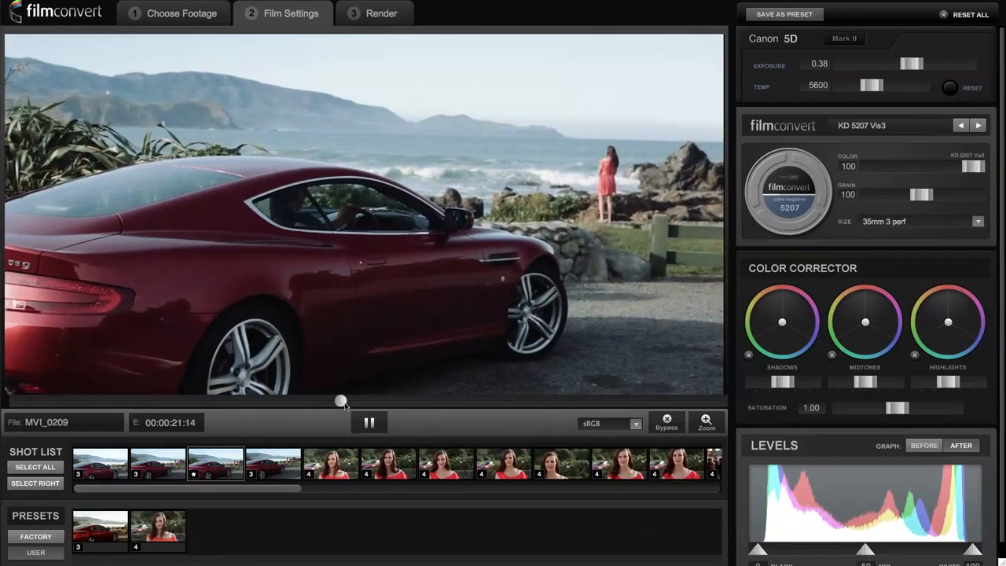
# Step: Play the third car shot, MVI_0209, from about 00:00:15:20 and switch its output from sRGB to StatusM Log
pyautogui.press('space')
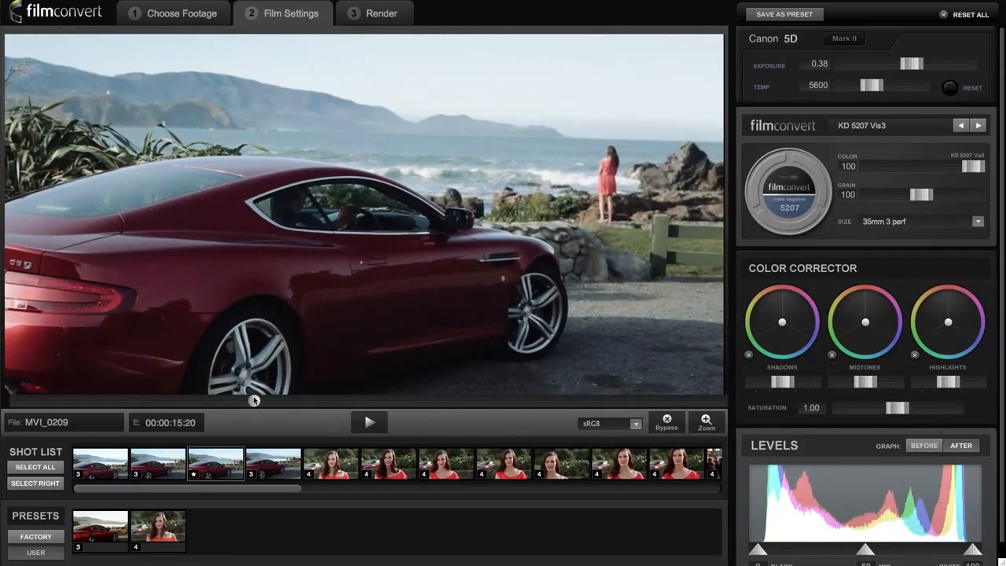
pyautogui.click(369, 422)
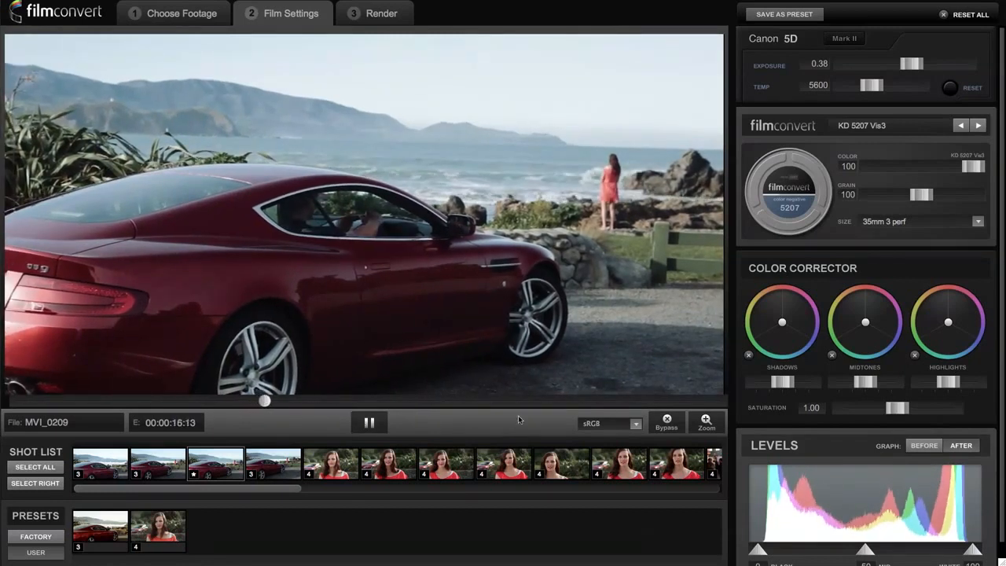
pyautogui.click(595, 424)
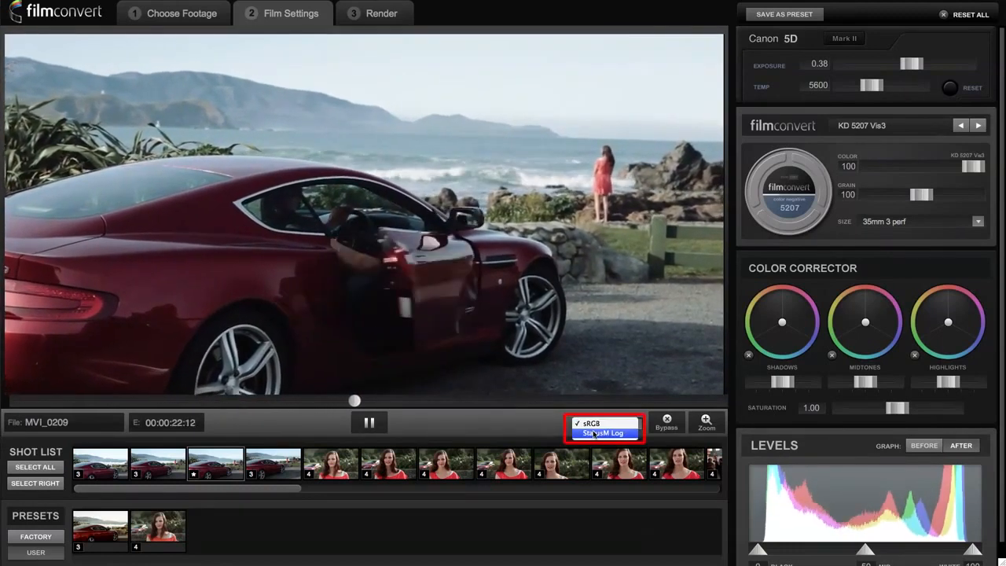
pyautogui.click(594, 433)
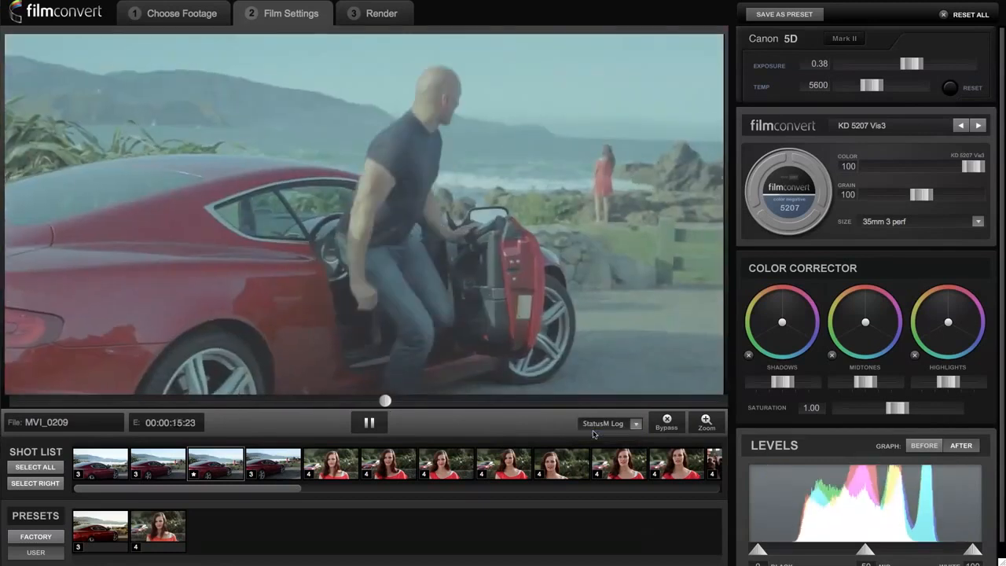